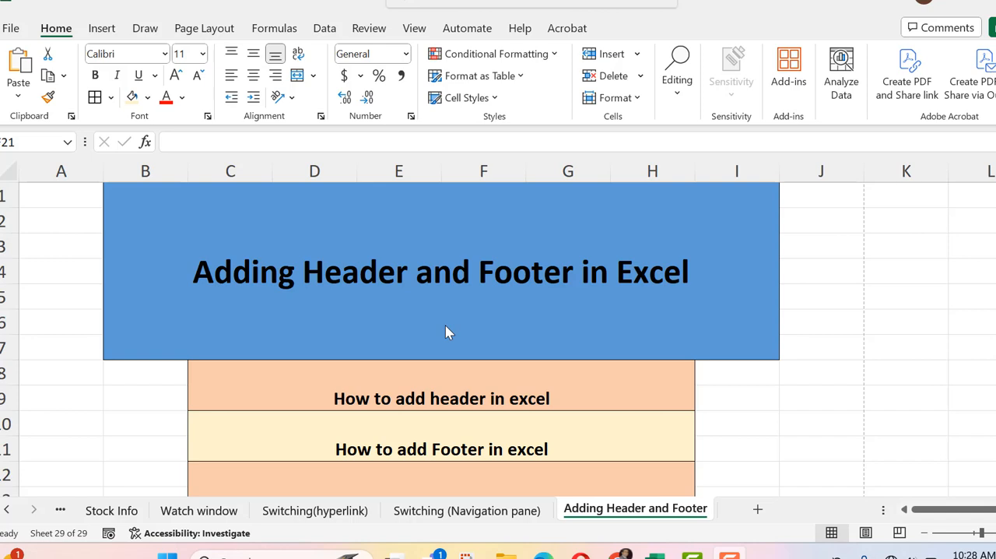
Step: Open the header and footer of the Adding Header and Footer sheet for editing
left_click(103, 29)
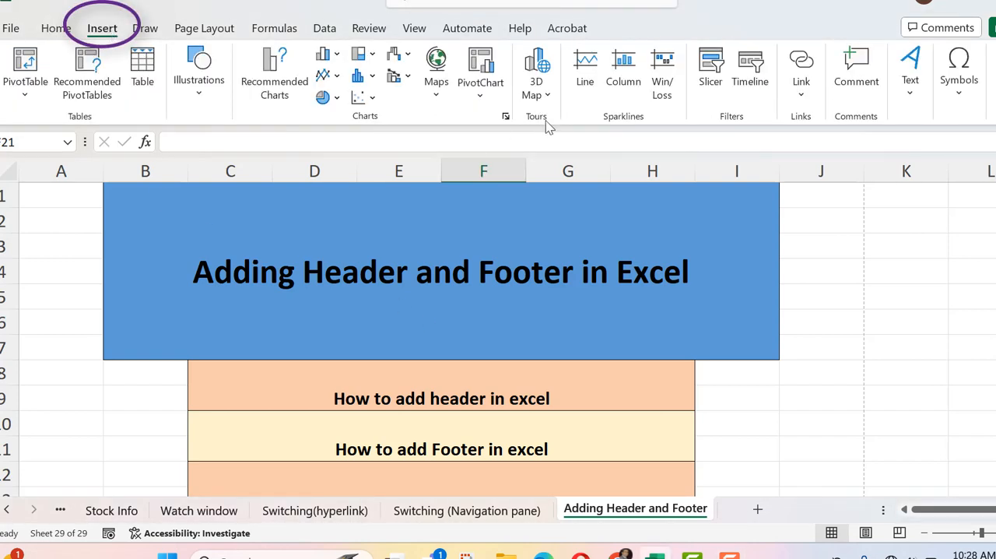
left_click(913, 100)
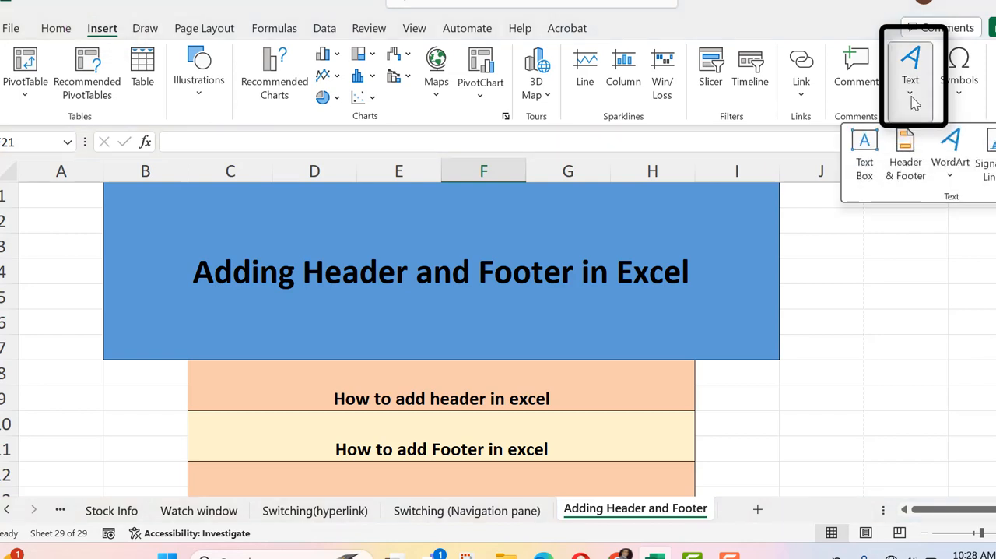
left_click(904, 152)
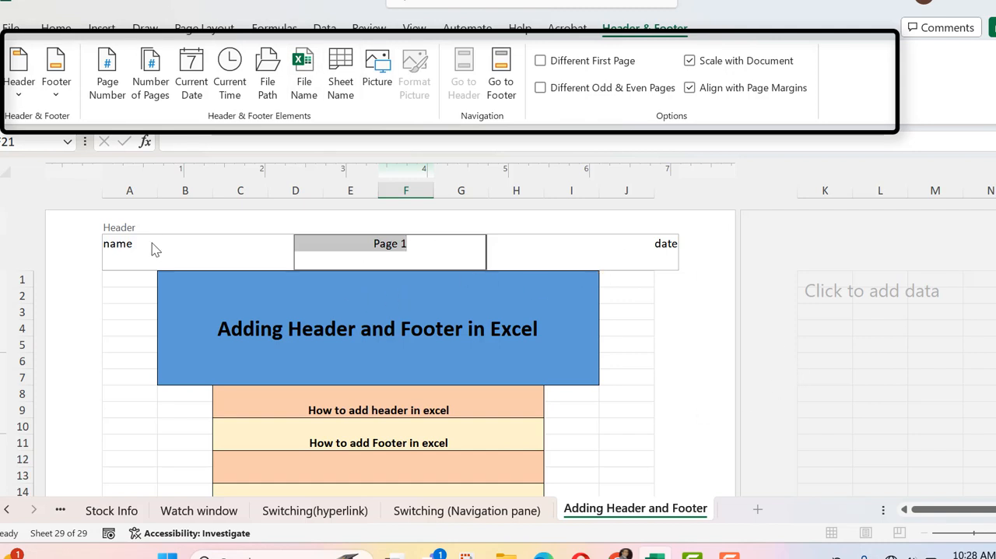
Step: Examine the left, center and right sections of the page header and leave header editing
left_click(129, 248)
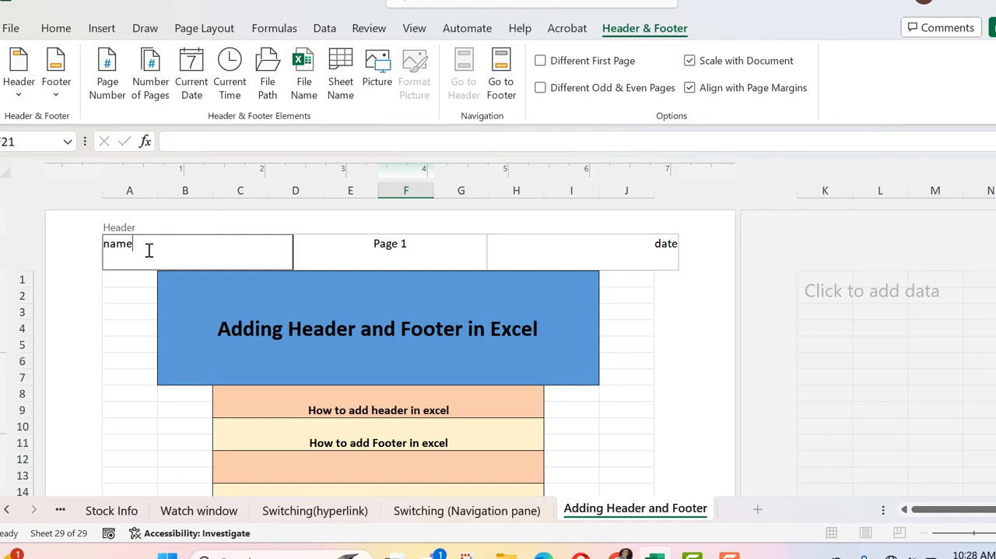
left_click(439, 232)
left_click(427, 243)
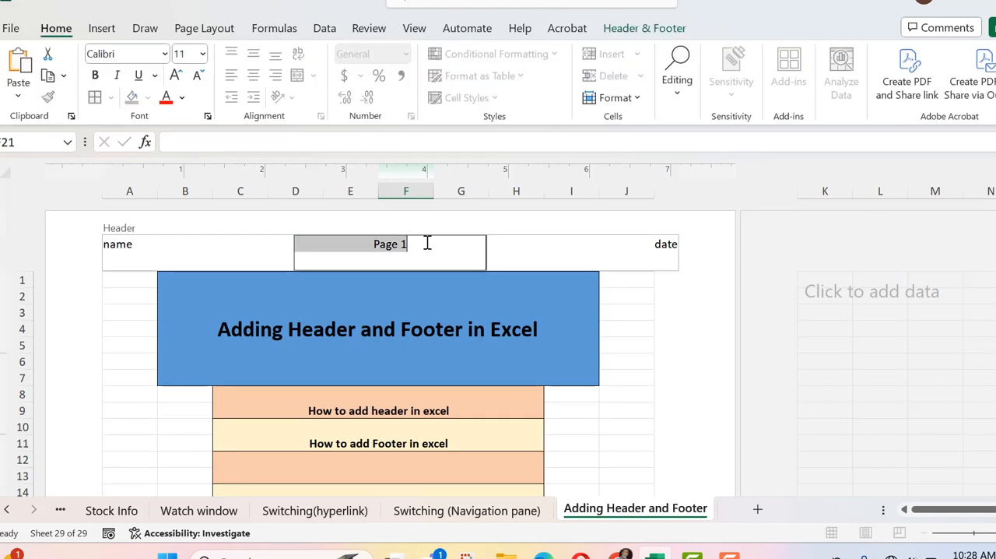
left_click(658, 249)
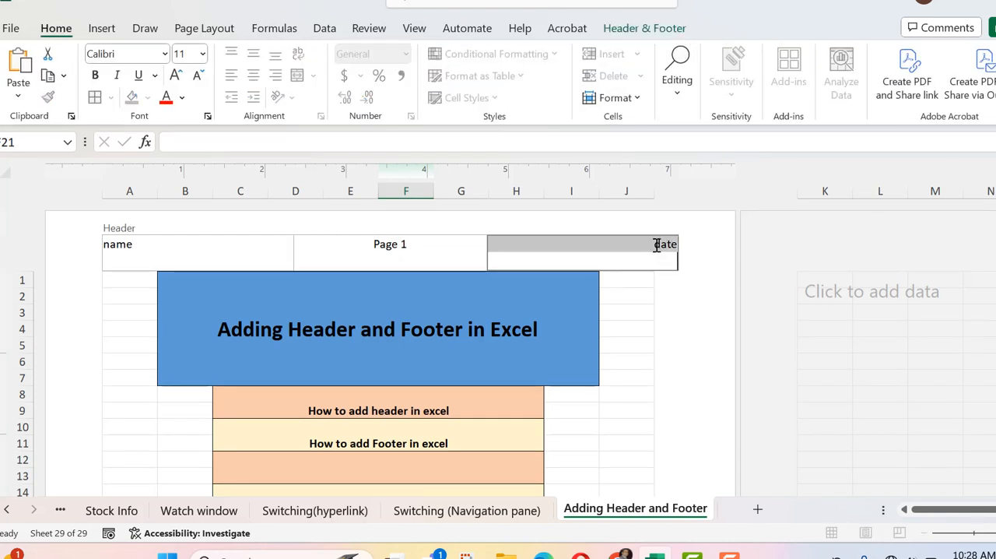
left_click(149, 250)
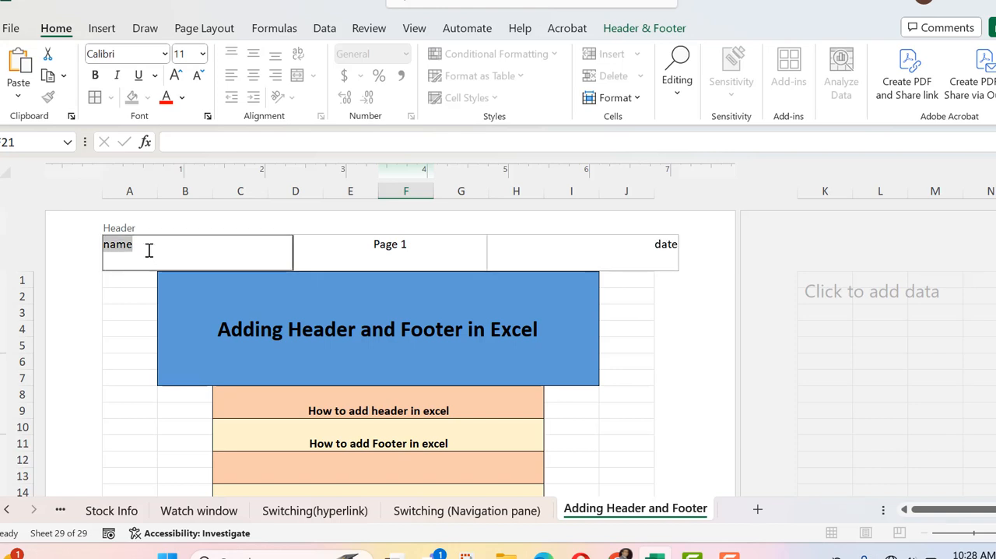
left_click_drag(149, 250, 103, 246)
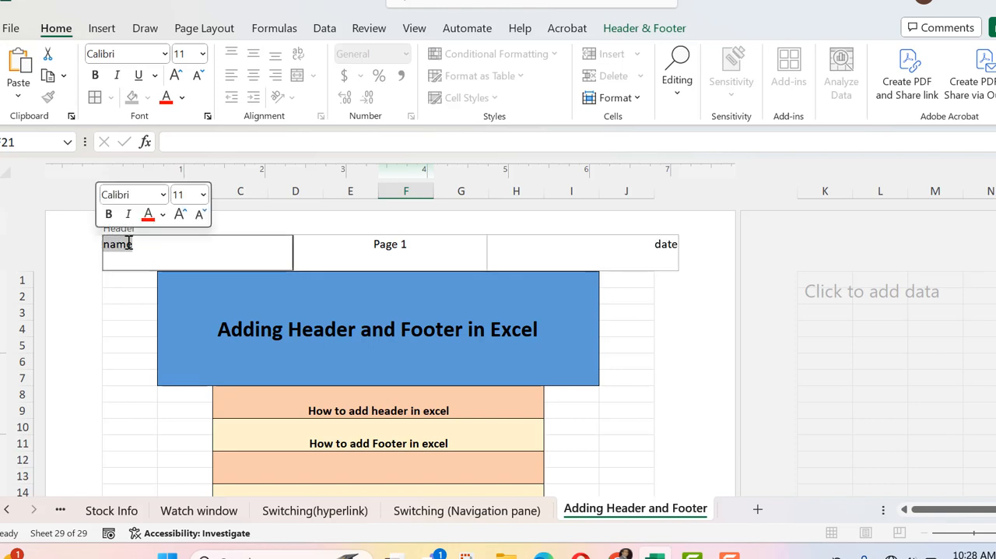
left_click(454, 249)
left_click(637, 244)
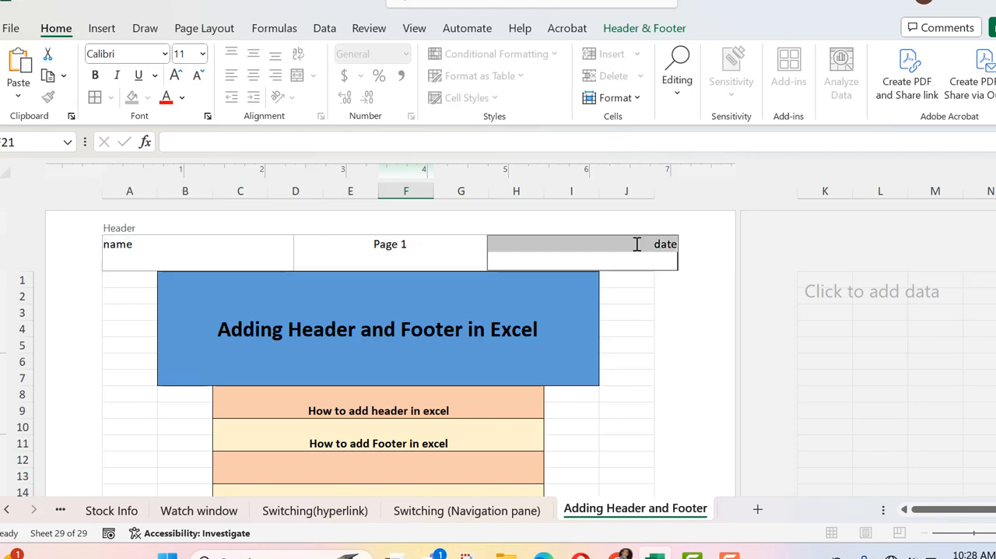
left_click_drag(995, 265, 994, 282)
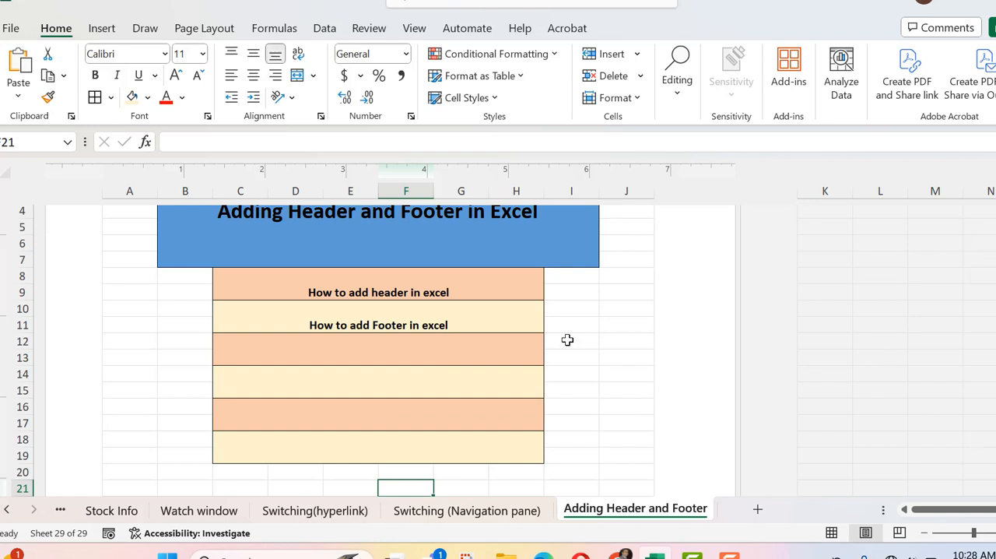
scroll(475, 312, "up", 3)
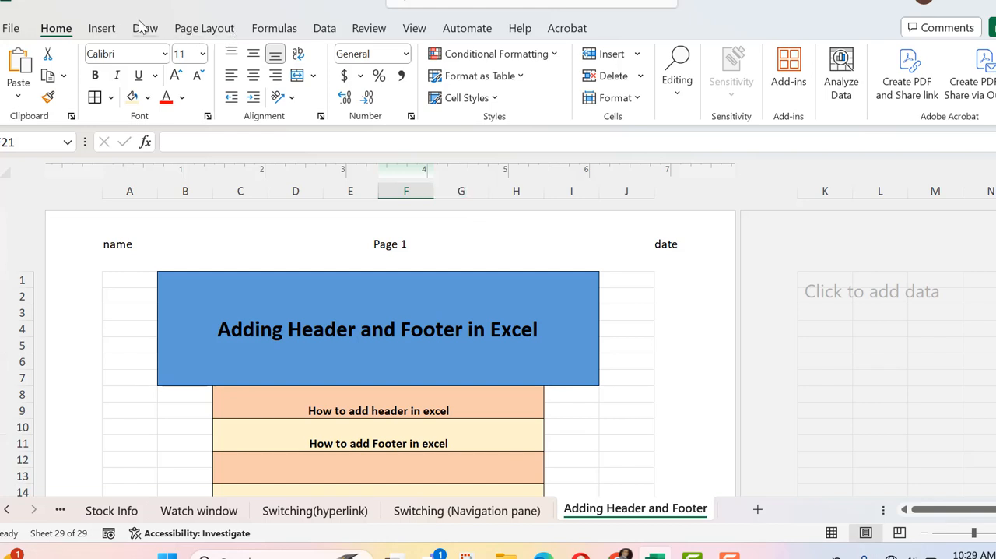
Step: Reopen header and footer editing and set the preset footer to (none)
left_click(105, 34)
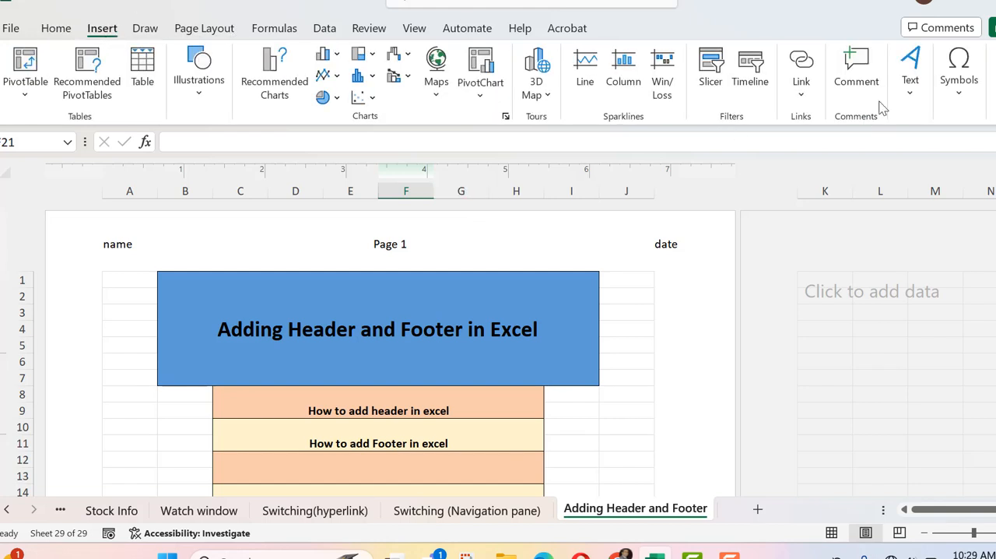
left_click(910, 90)
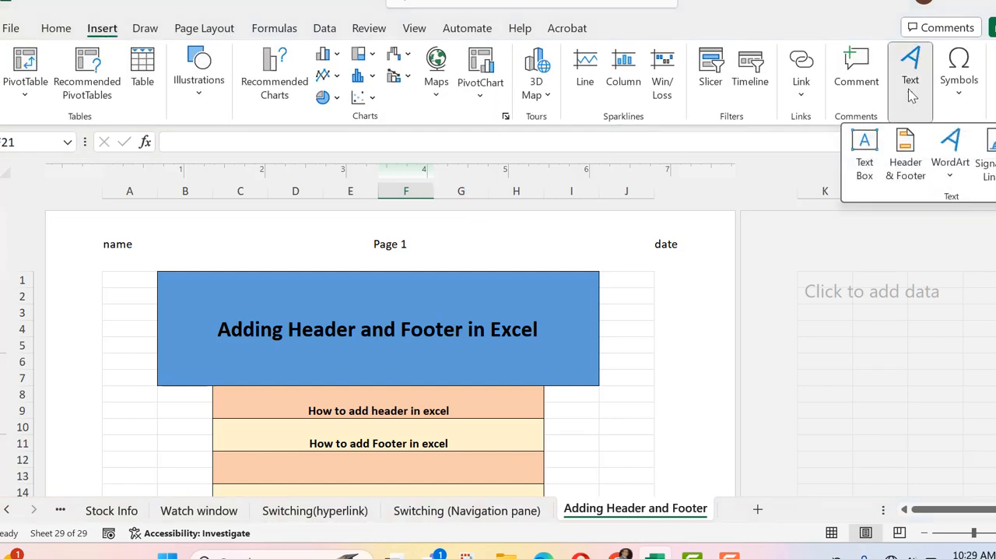
left_click(909, 159)
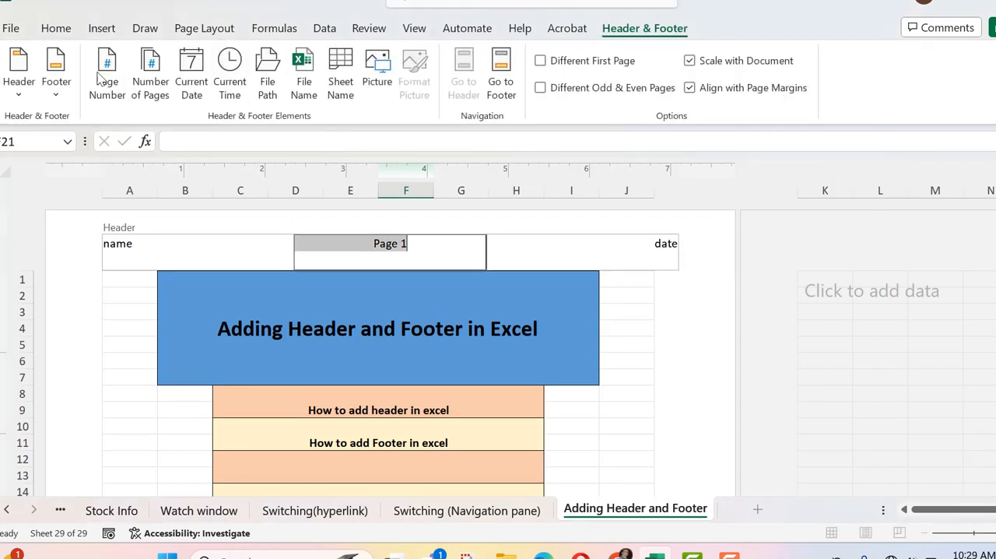
left_click(59, 101)
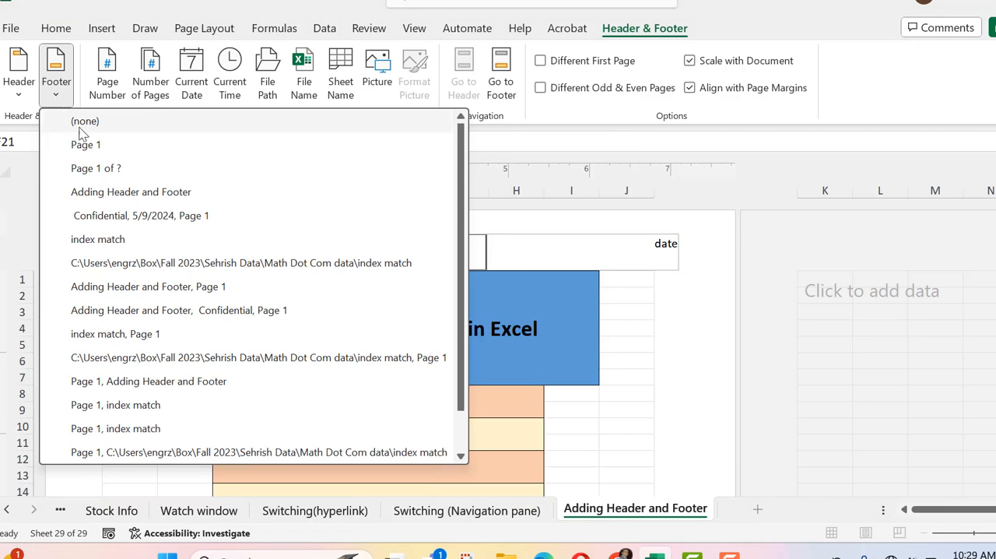
left_click(78, 145)
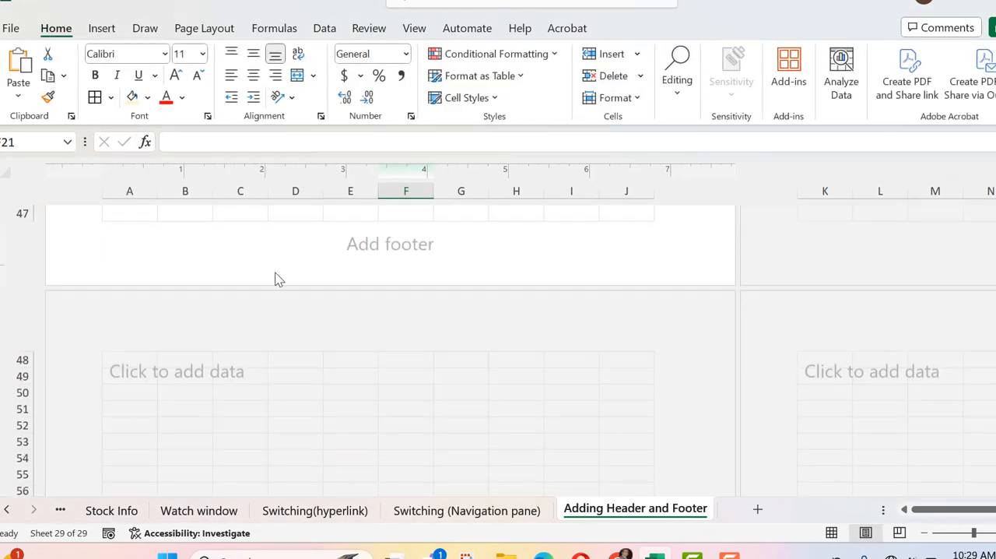
Step: Fill the footer's left section with "gfchgfc", the center section with "gcjhgch" and the right section with "dytdgc"
left_click(178, 246)
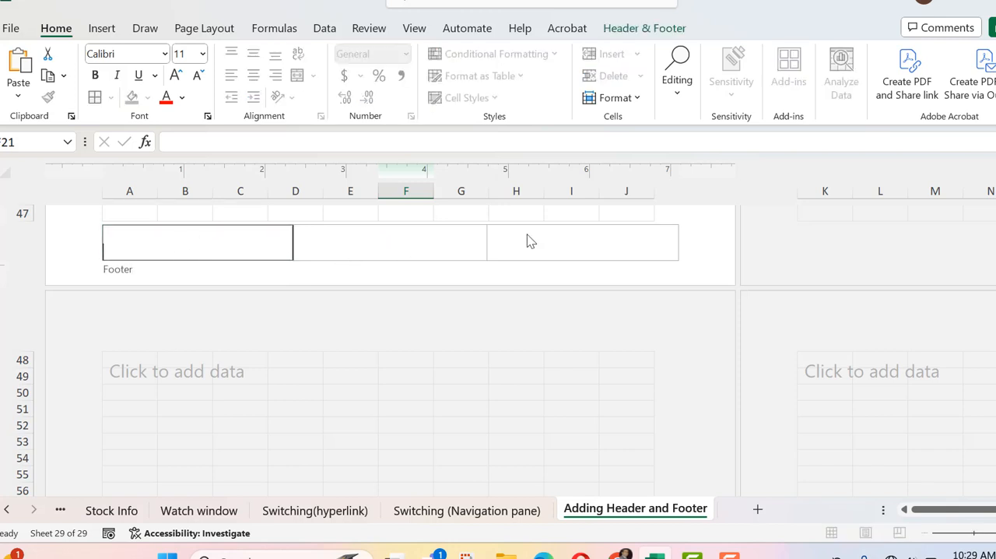
type("gfchgfc")
left_click(377, 249)
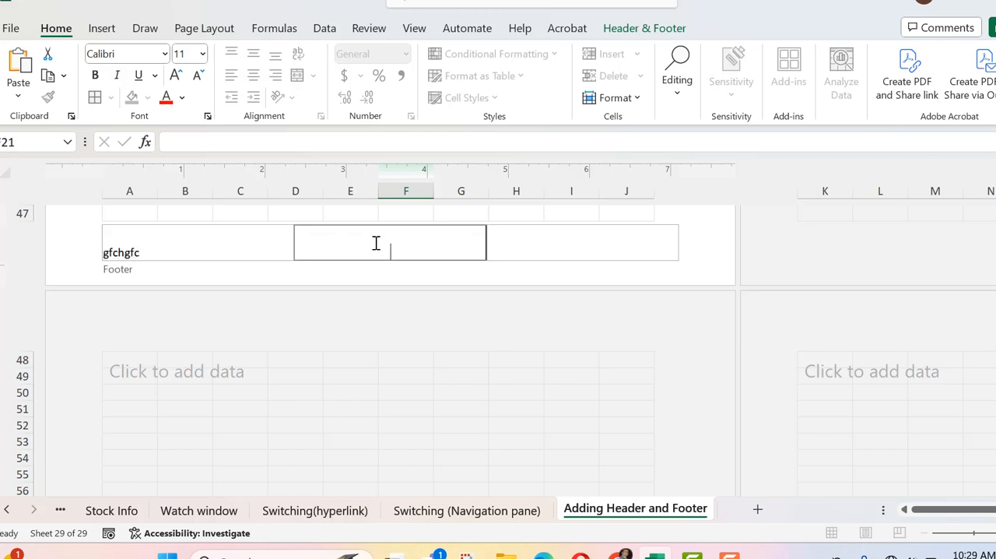
type("gcjhgch")
left_click(558, 255)
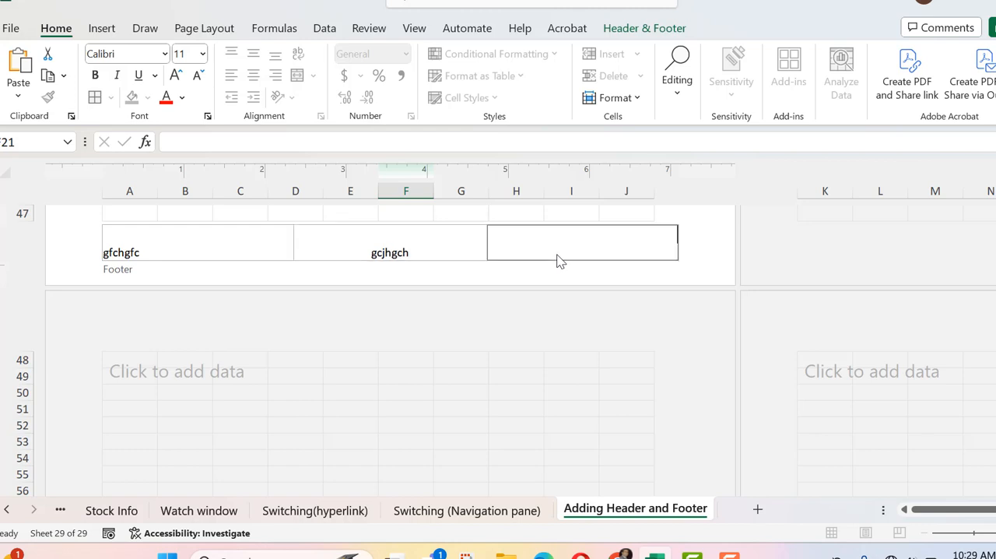
type("dytdgc")
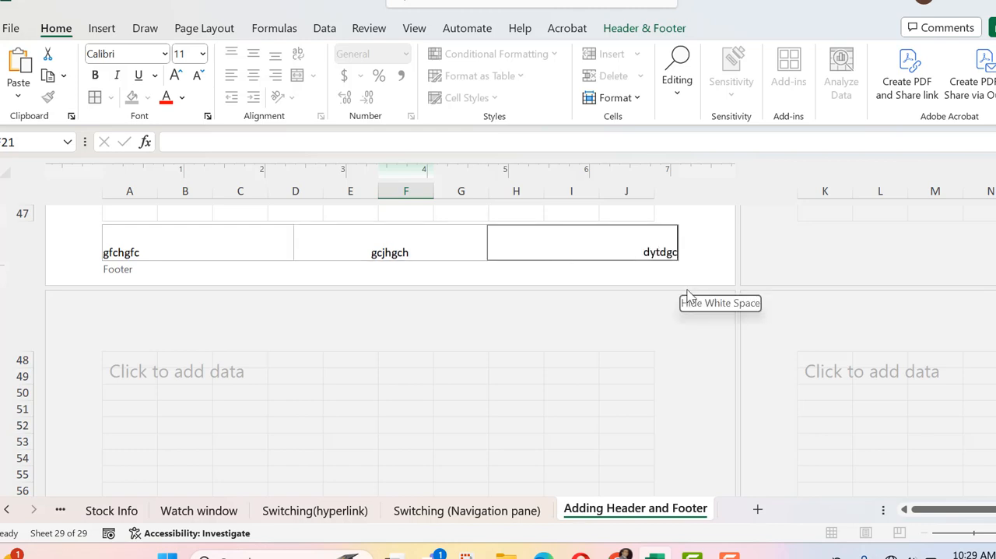
left_click_drag(995, 454, 995, 203)
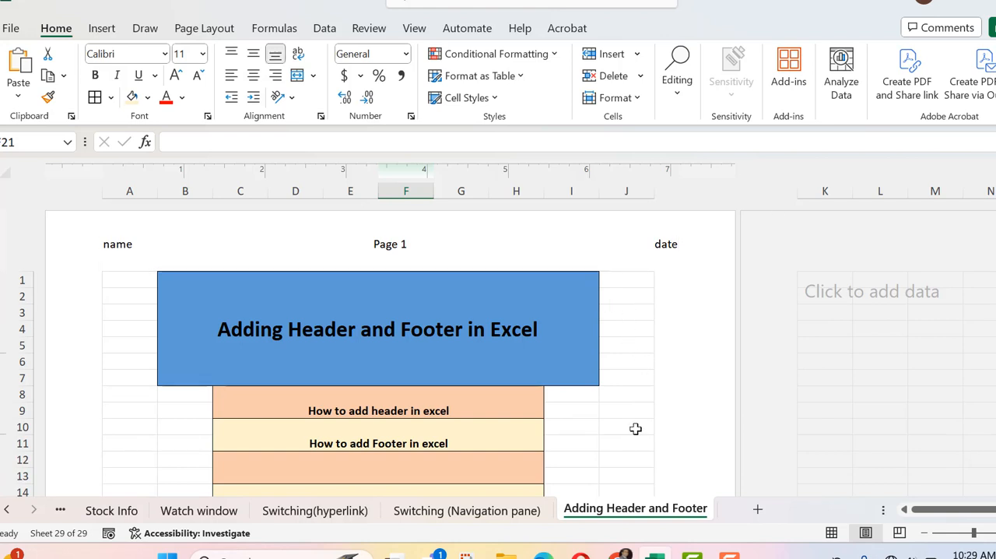
Step: View the sheet in Normal view, Page Break Preview and Page Layout view
left_click(831, 534)
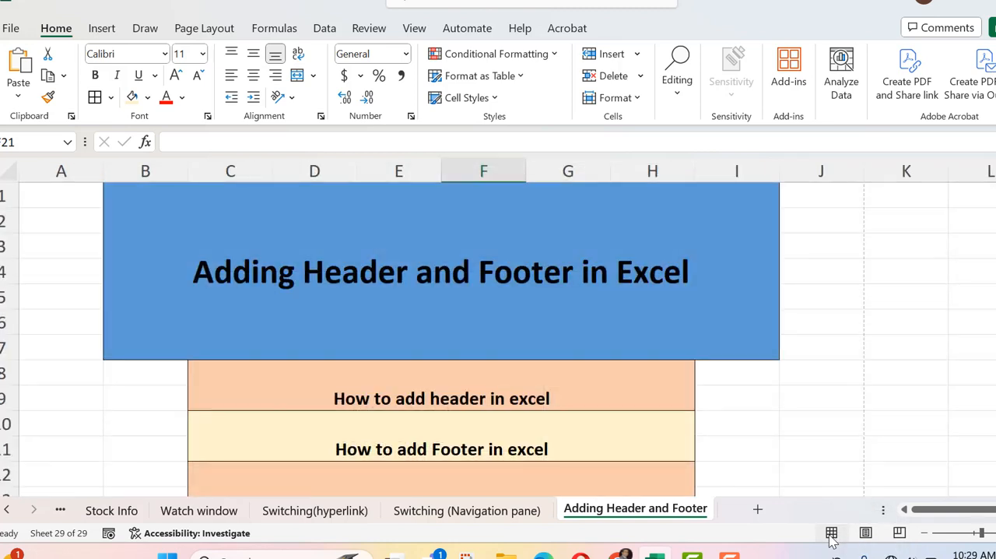
left_click(900, 532)
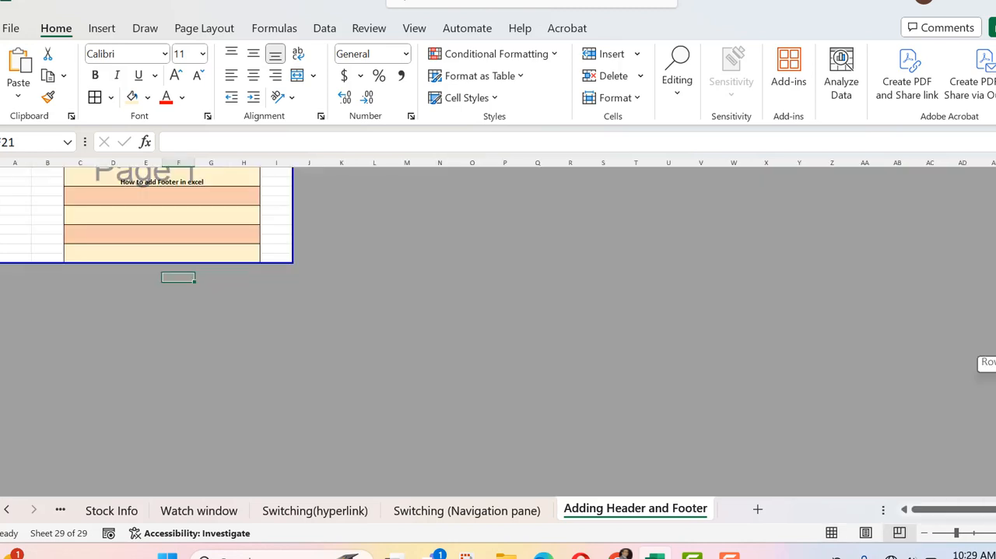
scroll(977, 356, "up", 1)
left_click(865, 532)
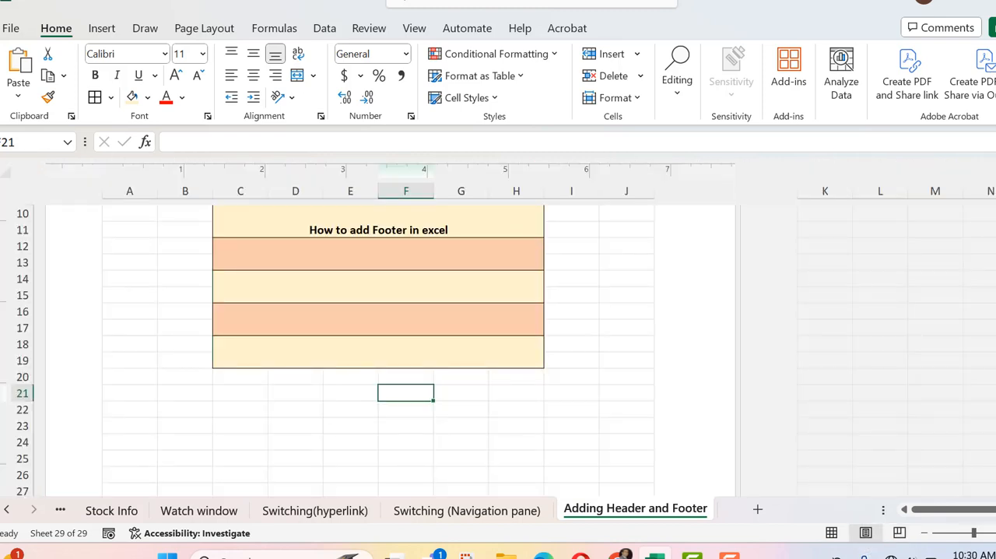
scroll(682, 314, "up", 4)
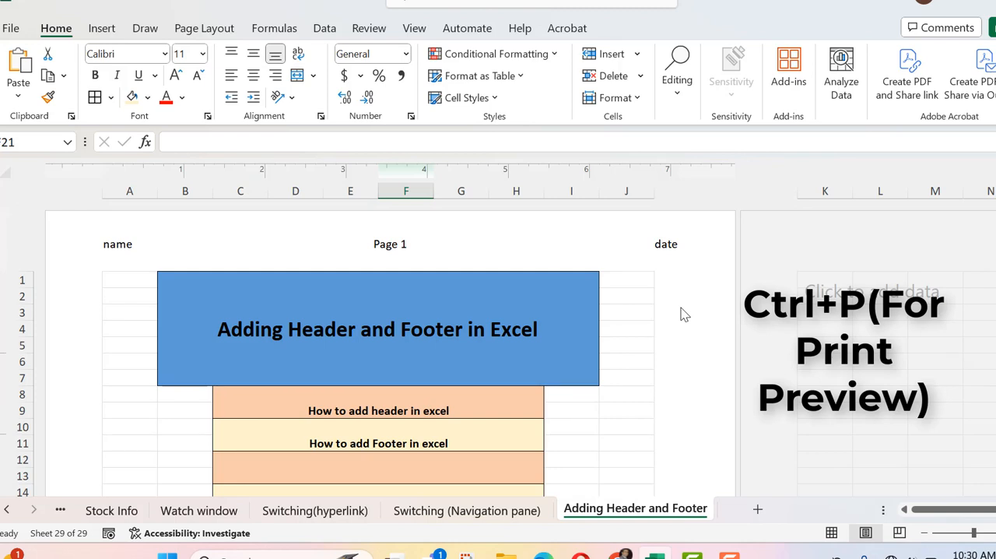
Step: Check the header and footer in the print preview and return the sheet to Normal view
key("ctrl+p")
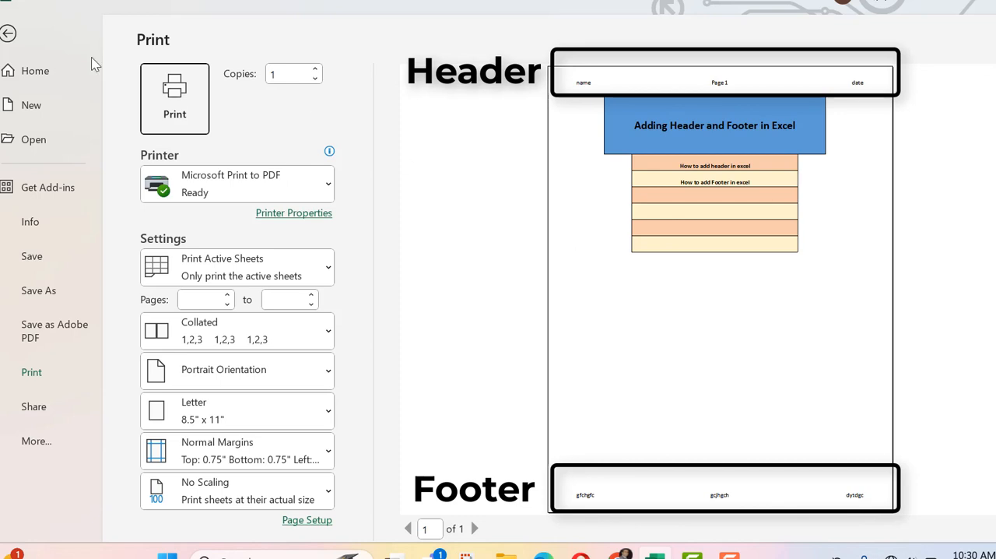
left_click(8, 35)
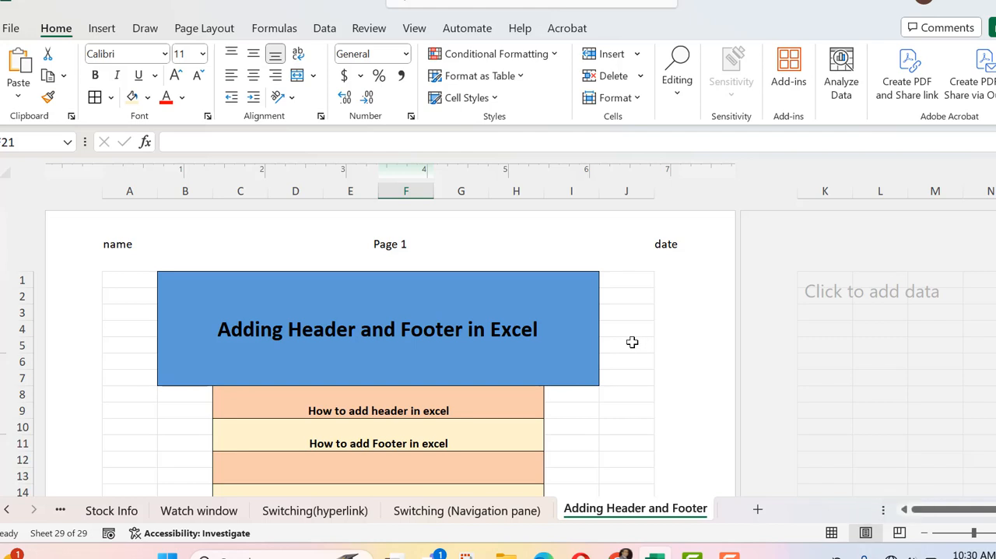
left_click(831, 532)
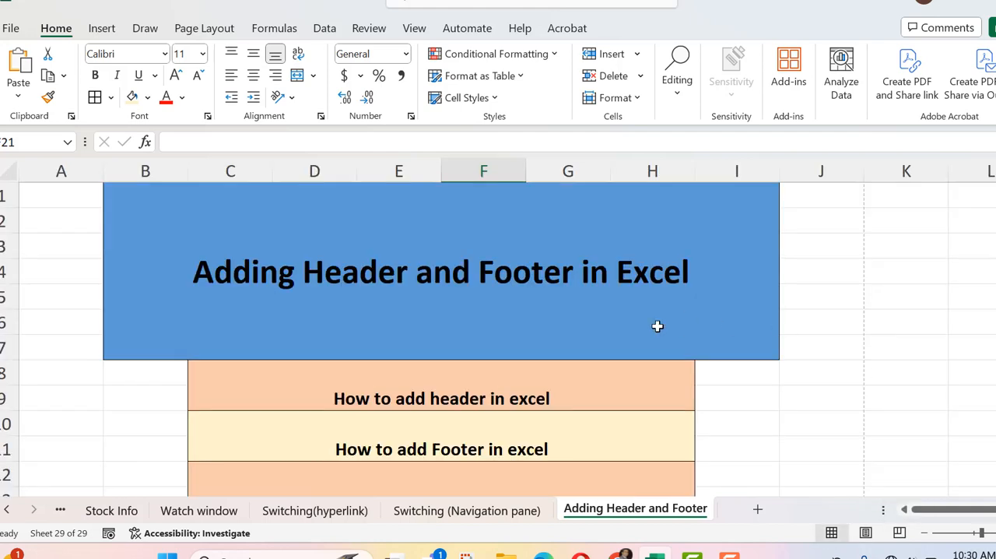
Step: In Page Setup, choose the header "name, Page 1, date", keep the footer "gfchgfc, gcjhgch, dytdgc" and apply the settings
left_click(201, 30)
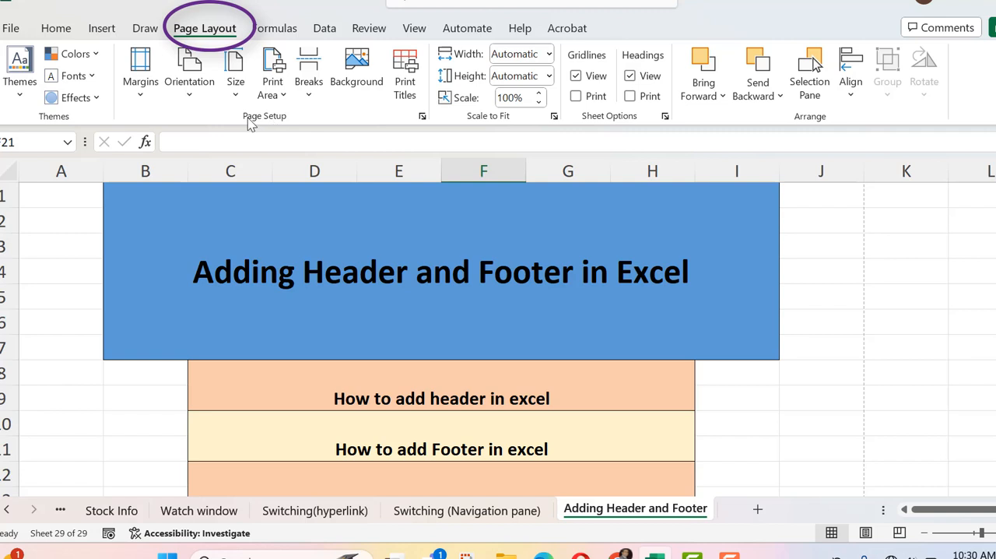
left_click(422, 116)
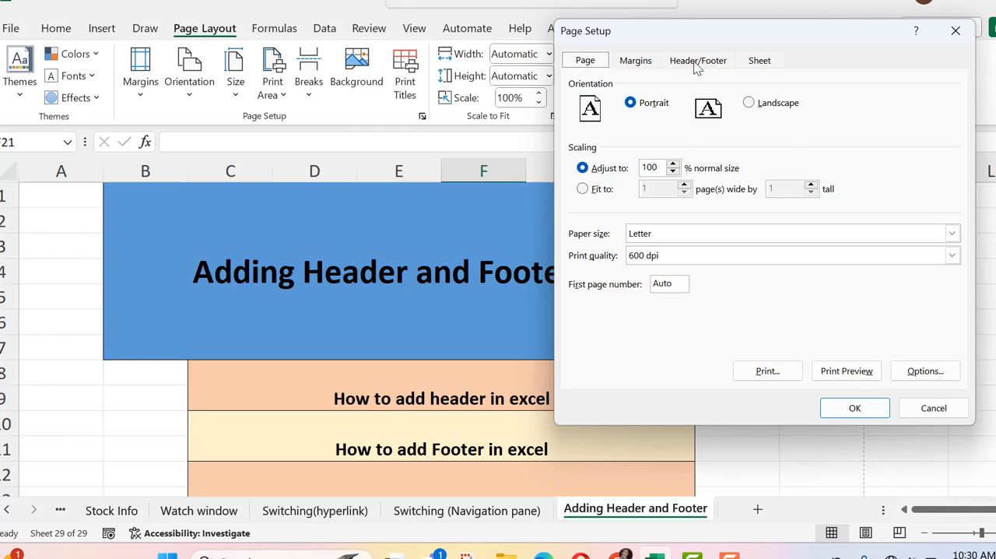
left_click(697, 62)
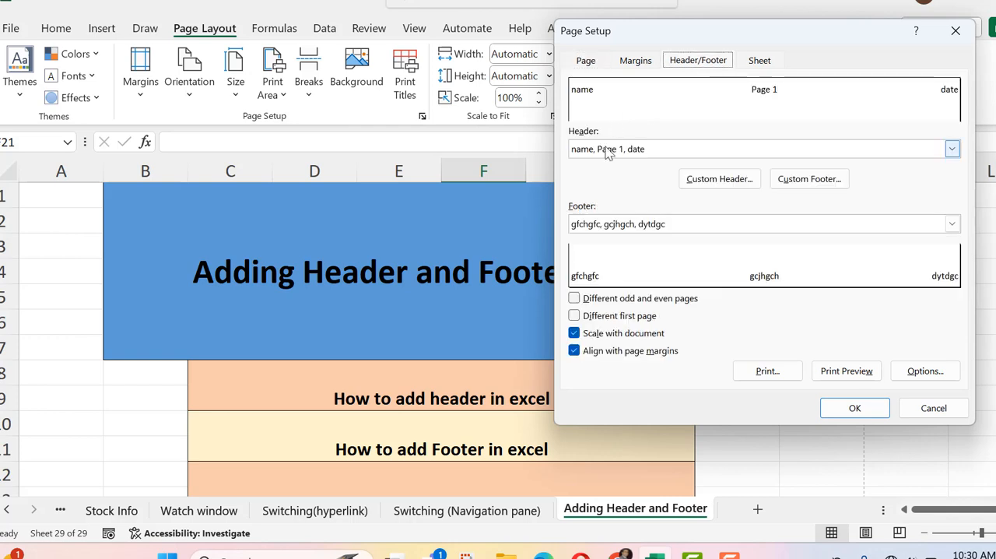
left_click(649, 150)
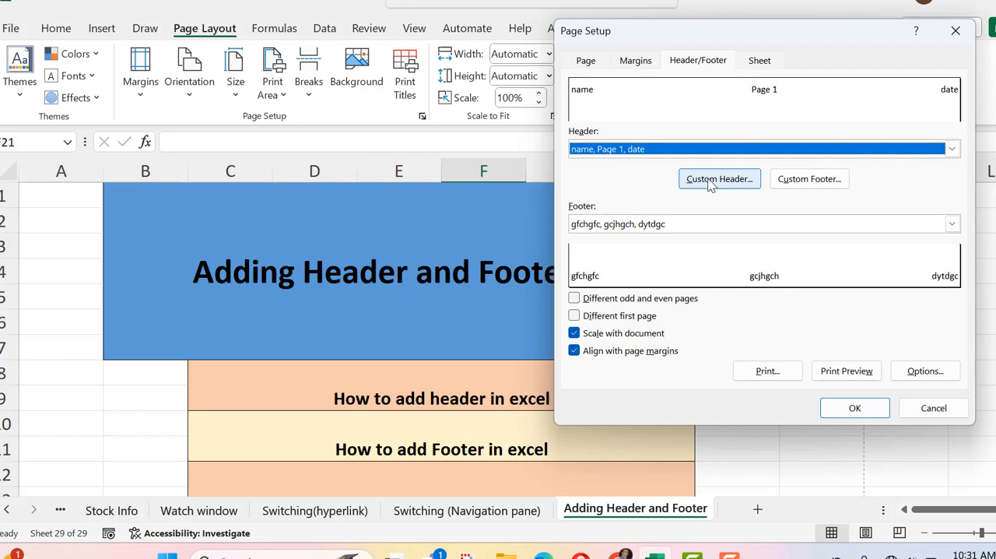
left_click(667, 150)
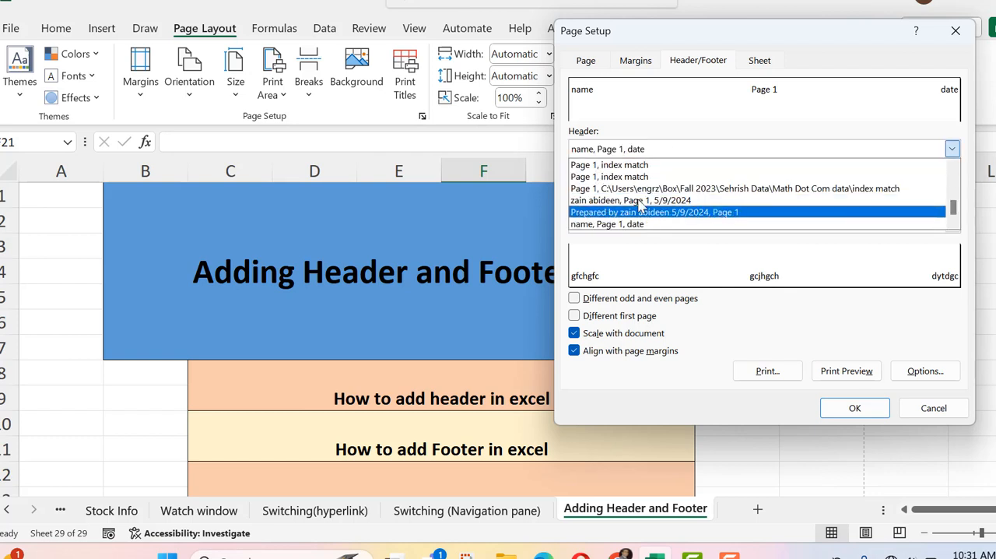
left_click(630, 224)
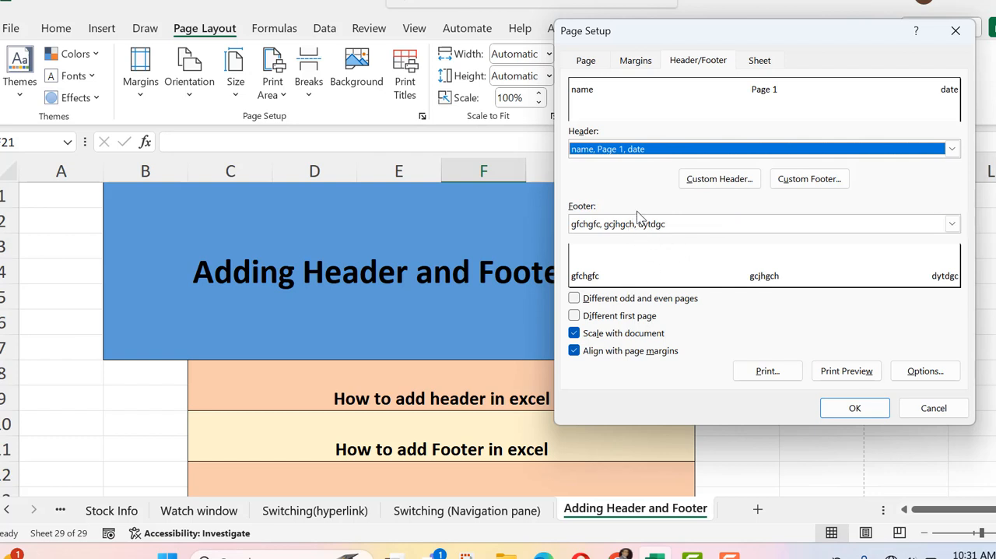
left_click(671, 224)
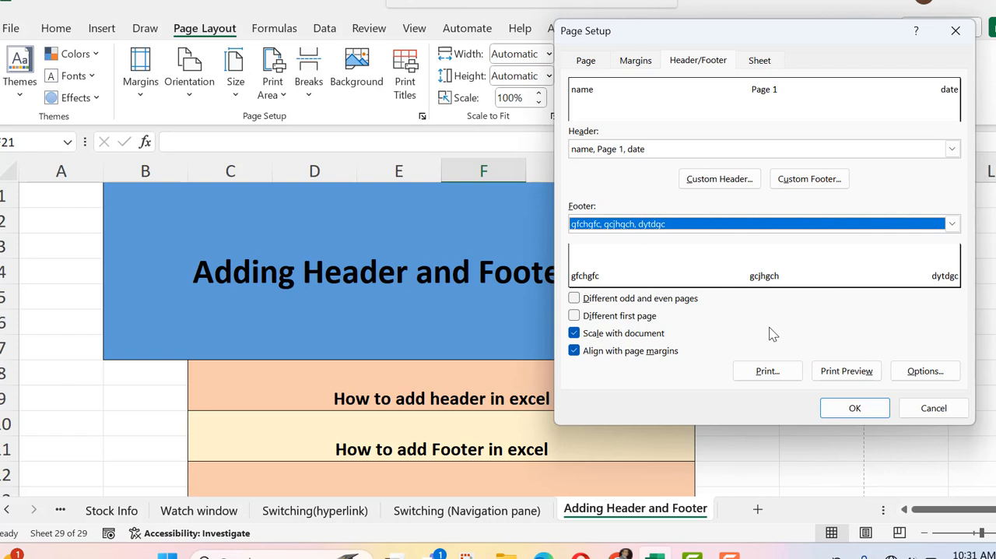
left_click(854, 408)
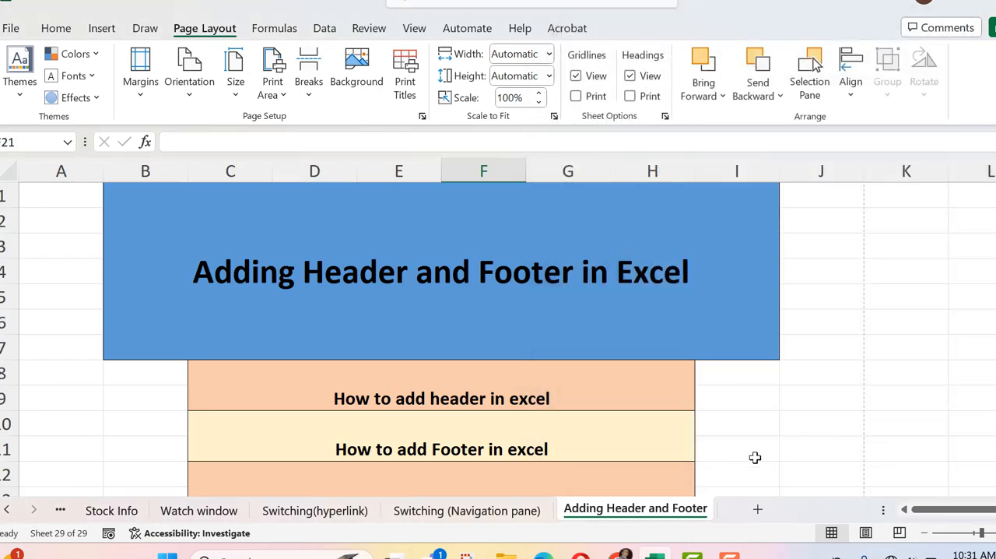